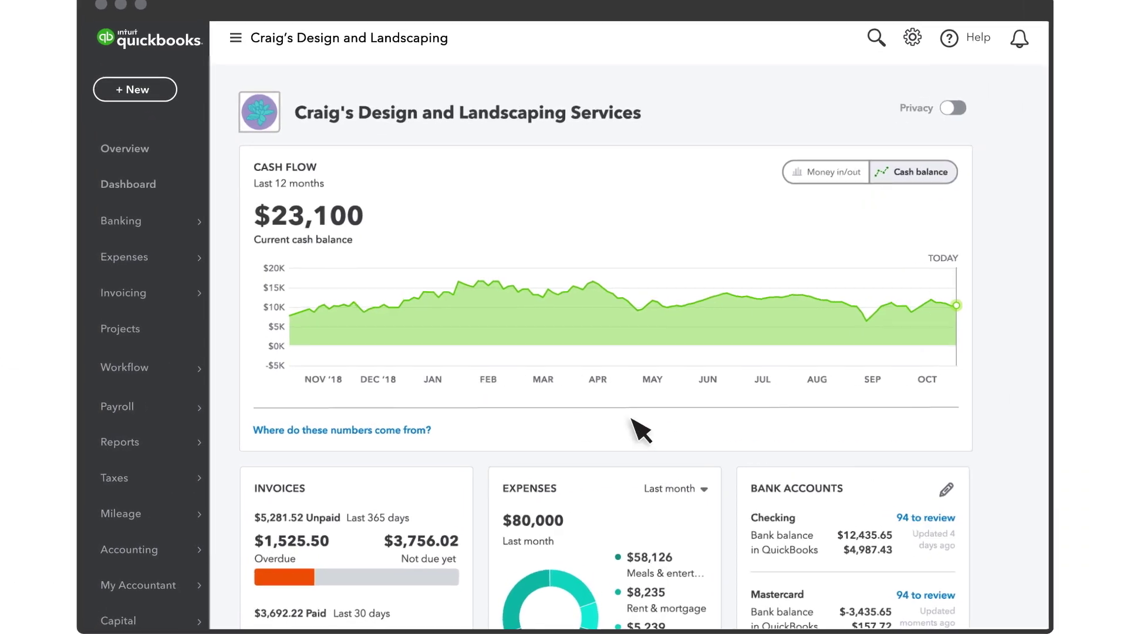
Start a new workflow from the Payment due reminder template on the workflow templates page
left_click(200, 368)
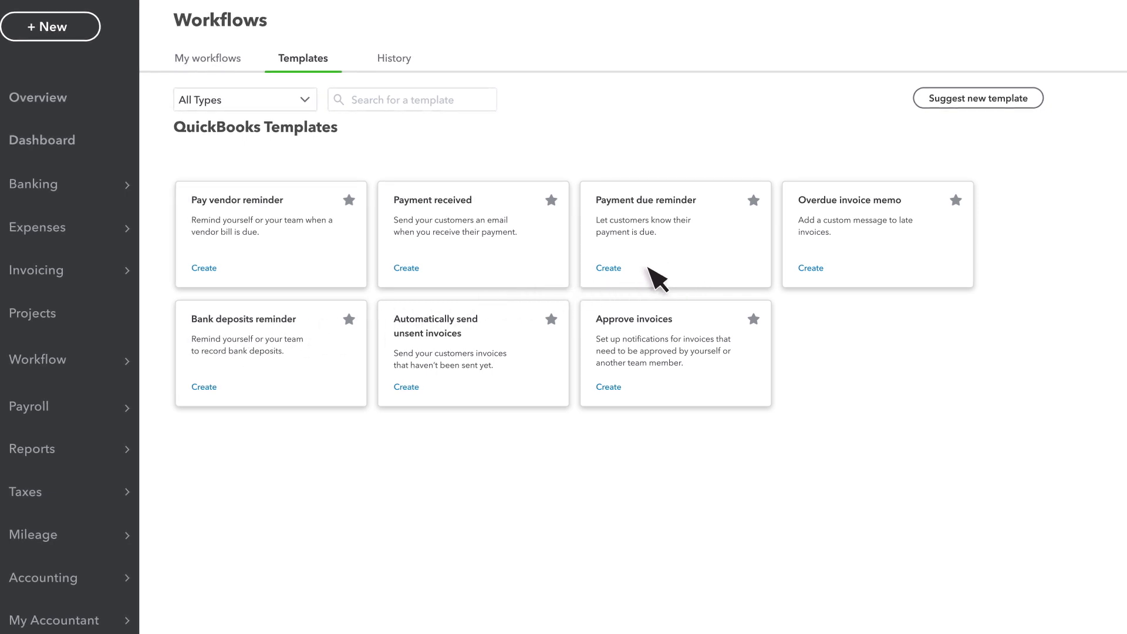
left_click(617, 270)
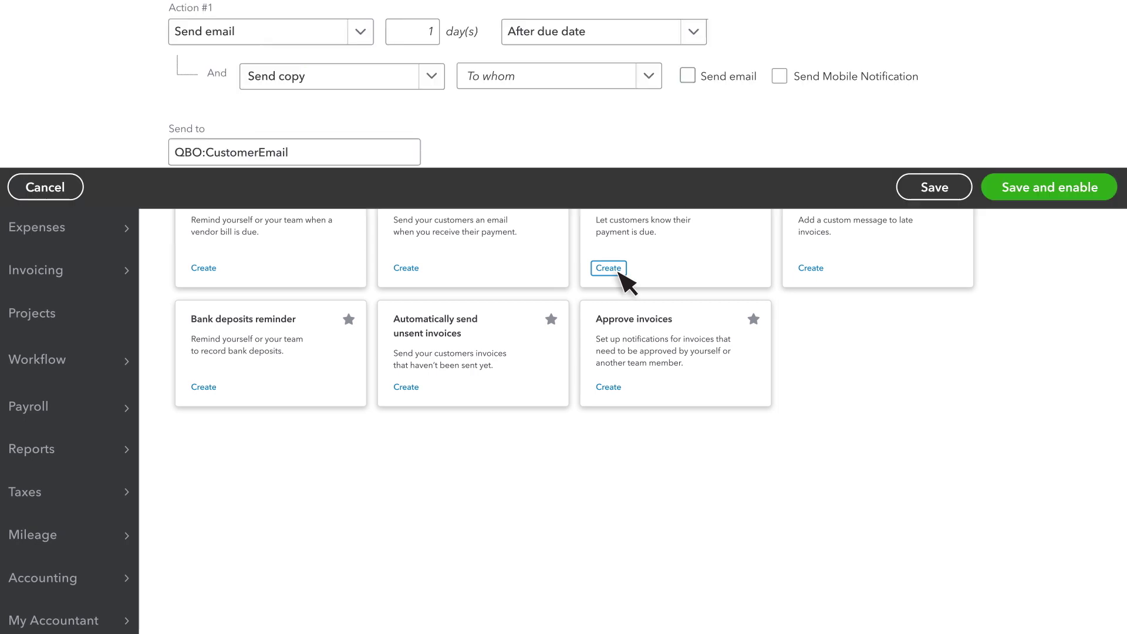
scroll(596, 310, "down", 1)
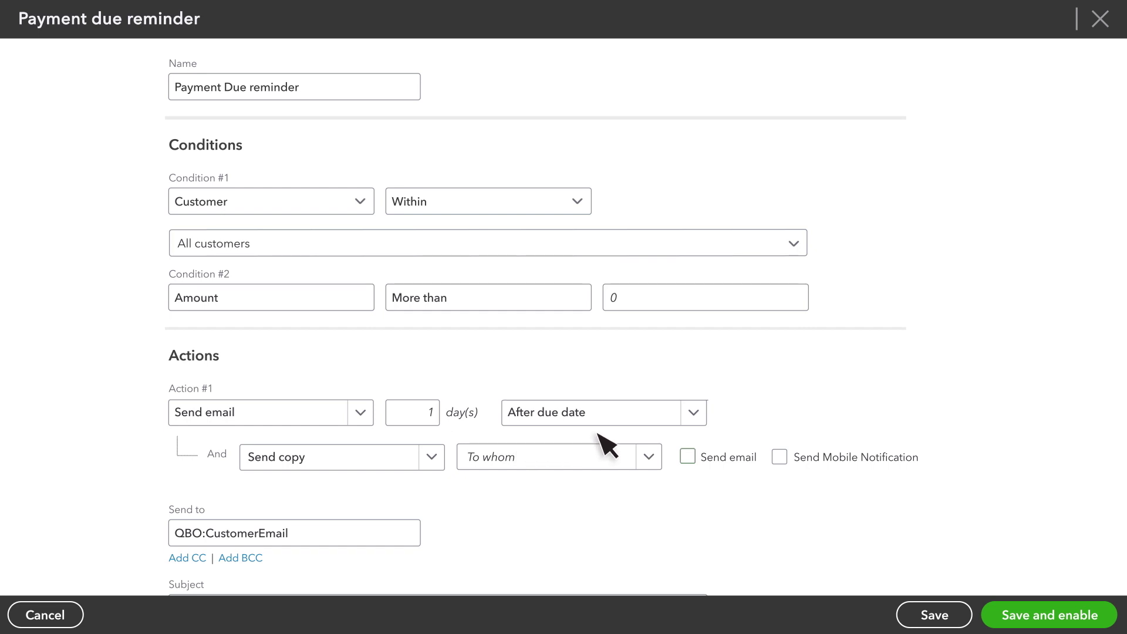
Change the workflow name from 'Payment due reminder' to 'Payment Due in Three Days'
scroll(598, 429, "up", 1)
scroll(597, 420, "up", 1)
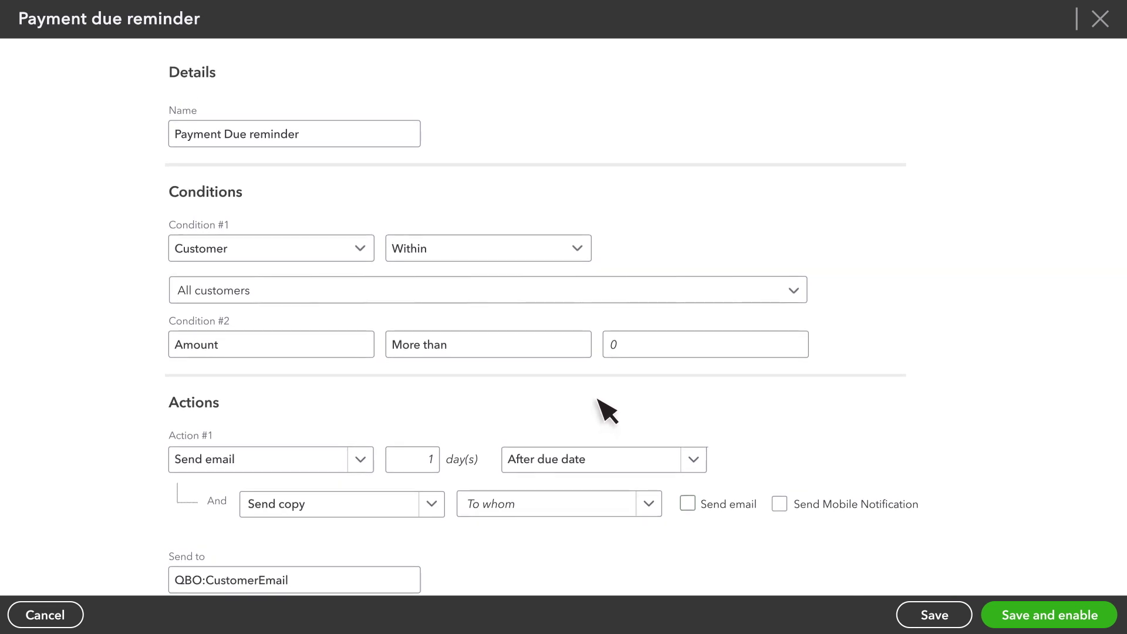
left_click(273, 139)
key("BackSpace")
key("BackSpace")
key("BackSpace")
key("BackSpace")
key("BackSpace")
key("BackSpace")
key("BackSpace")
key("BackSpace")
type("in Three Days")
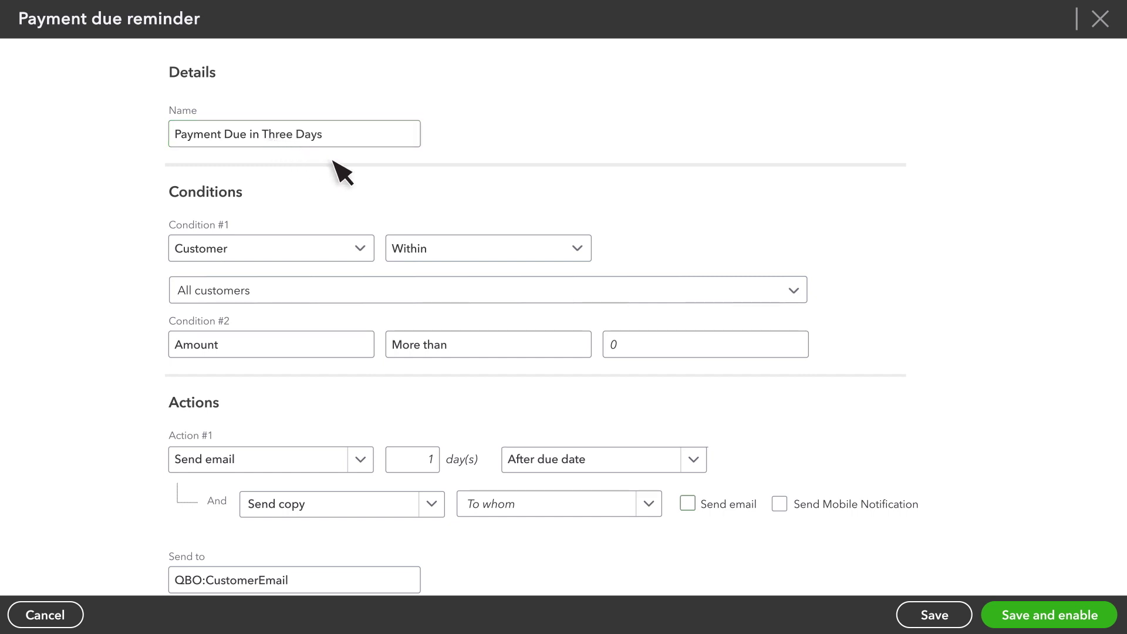
Set Condition #1's customer from All customers to Shady Oaks Apartments
left_click(715, 304)
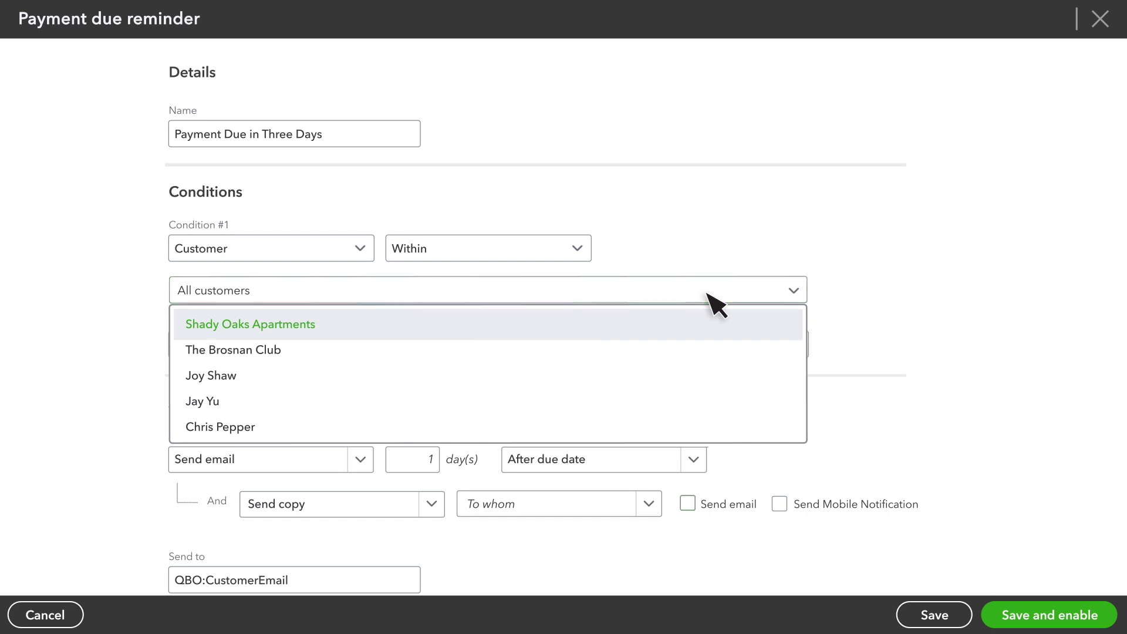
left_click(605, 335)
scroll(587, 331, "down", 5)
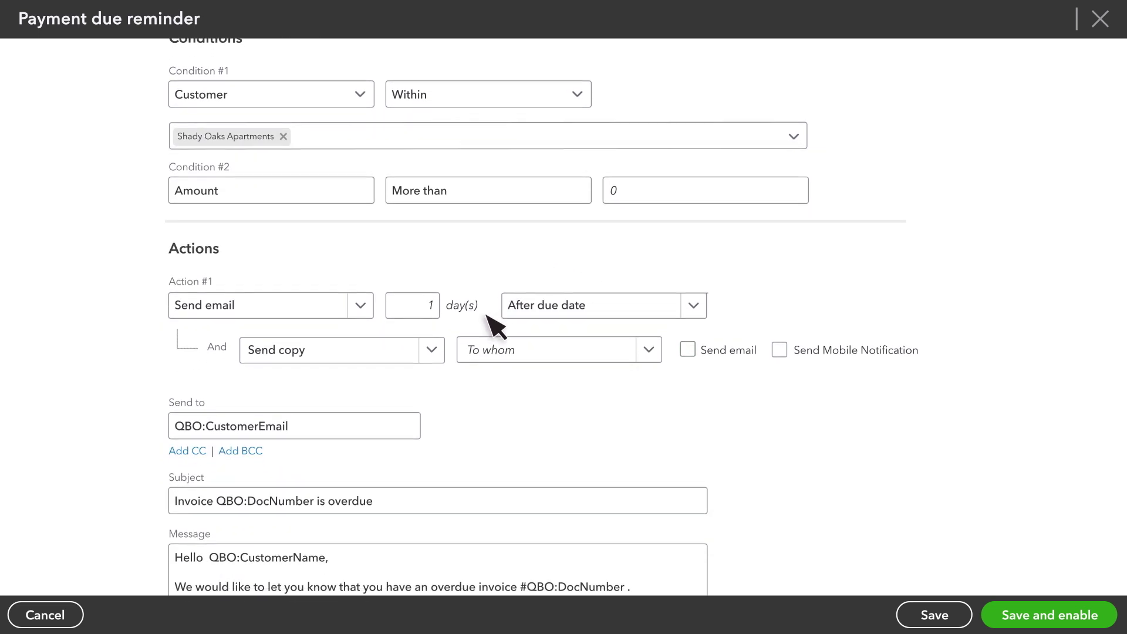
Set the email timing to 3 days Before due date instead of 1 day after
double_click(433, 310)
key("BackSpace")
type("3")
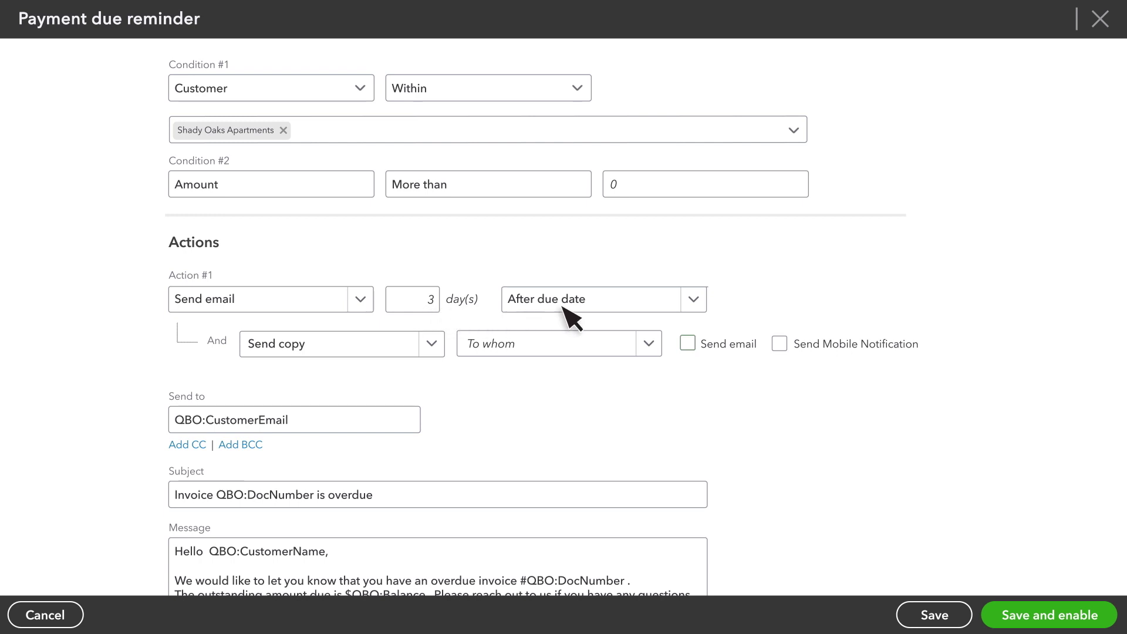
left_click(611, 306)
left_click(541, 330)
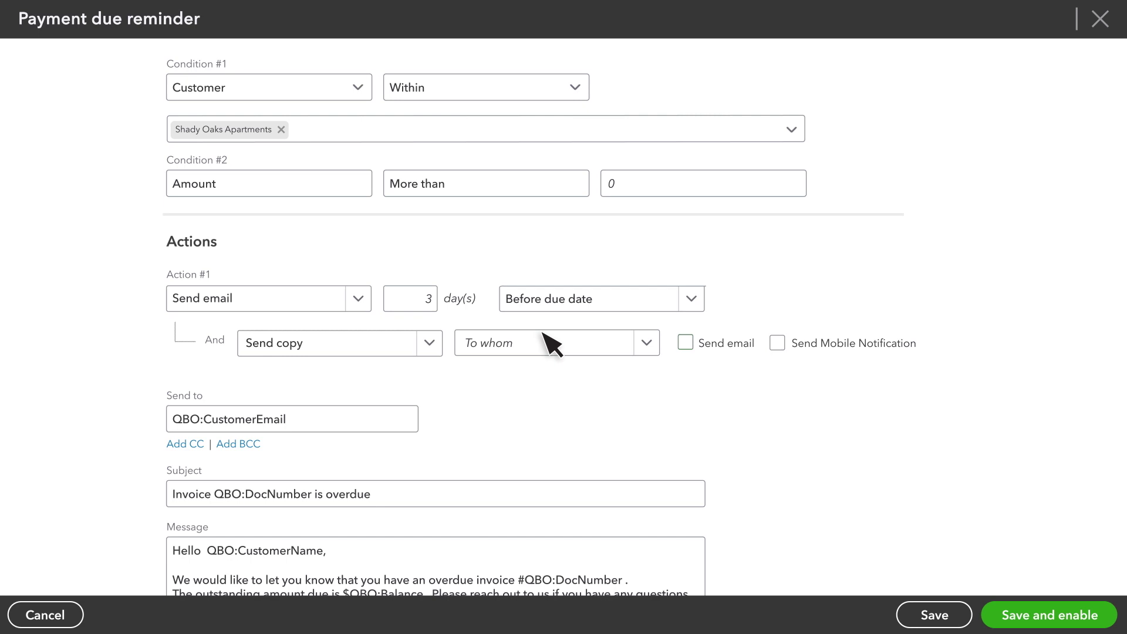
scroll(546, 338, "down", 3)
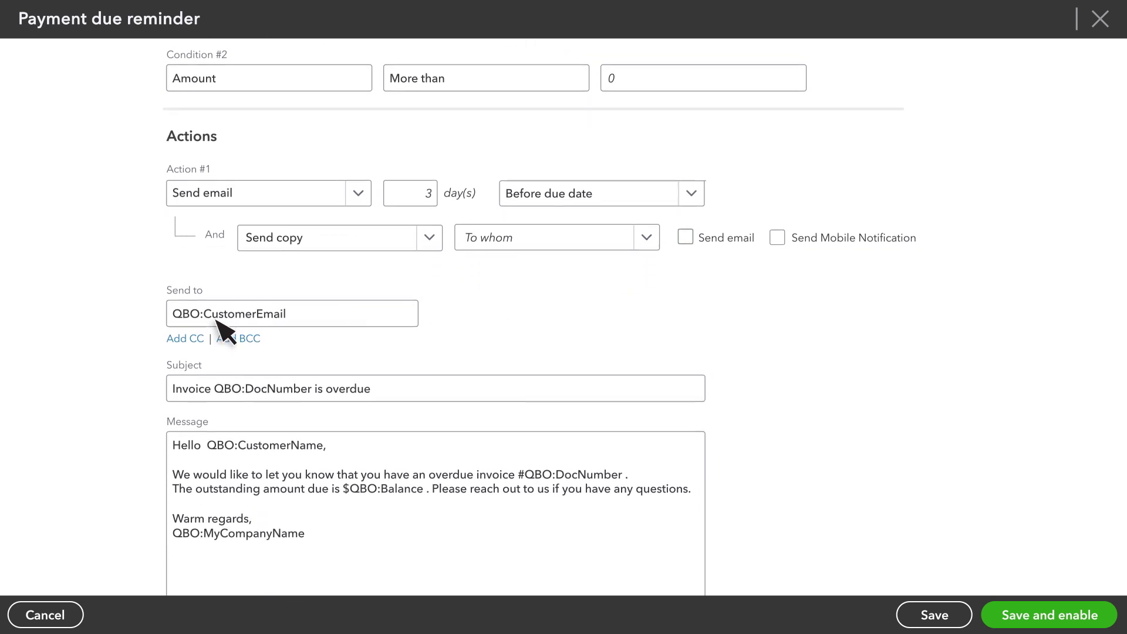
Add a CC recipient and enter their e-mail address under Send to
left_click(210, 320)
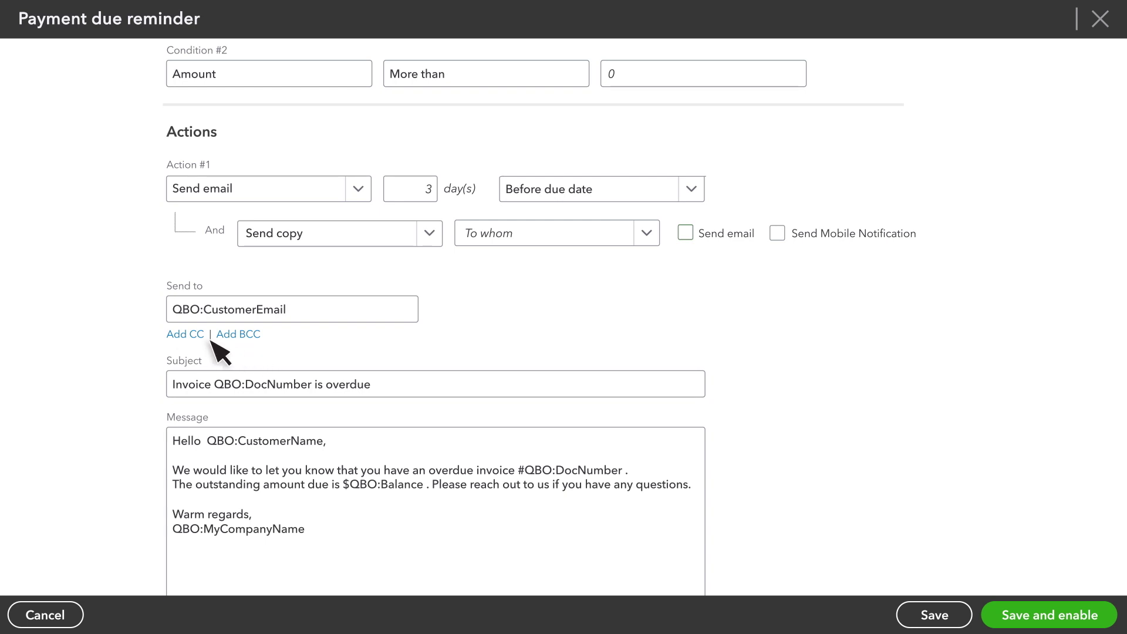
left_click(187, 334)
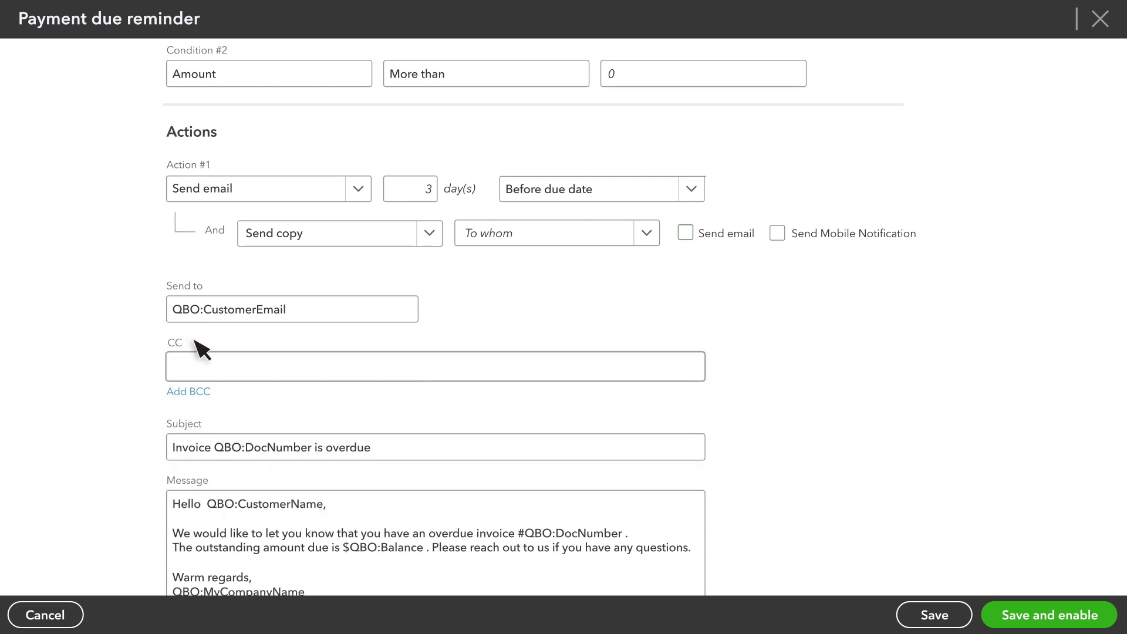
left_click(317, 377)
type("craig@sample.com")
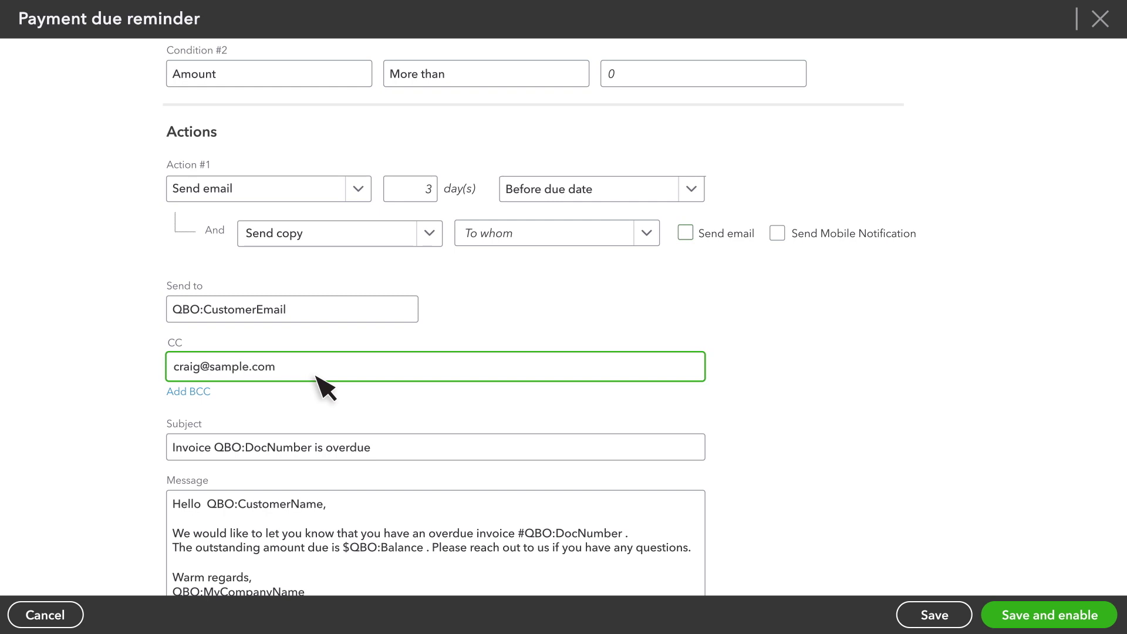
key("Tab")
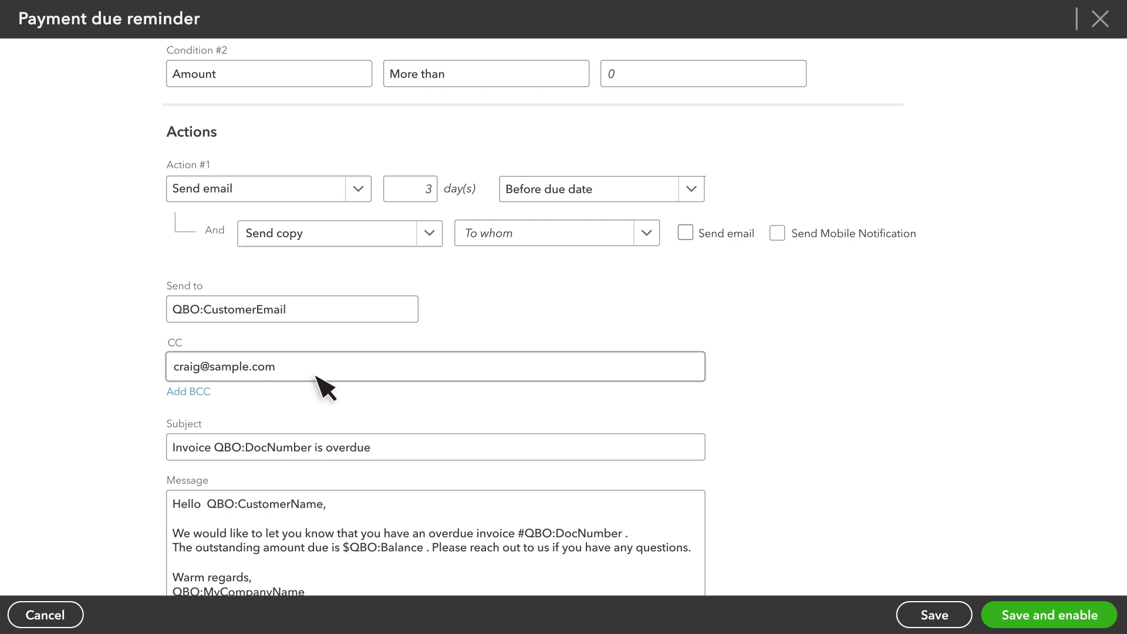
Change the subject line to 'Invoice QBO:DocNumber is almost overdue'
scroll(319, 379, "down", 4)
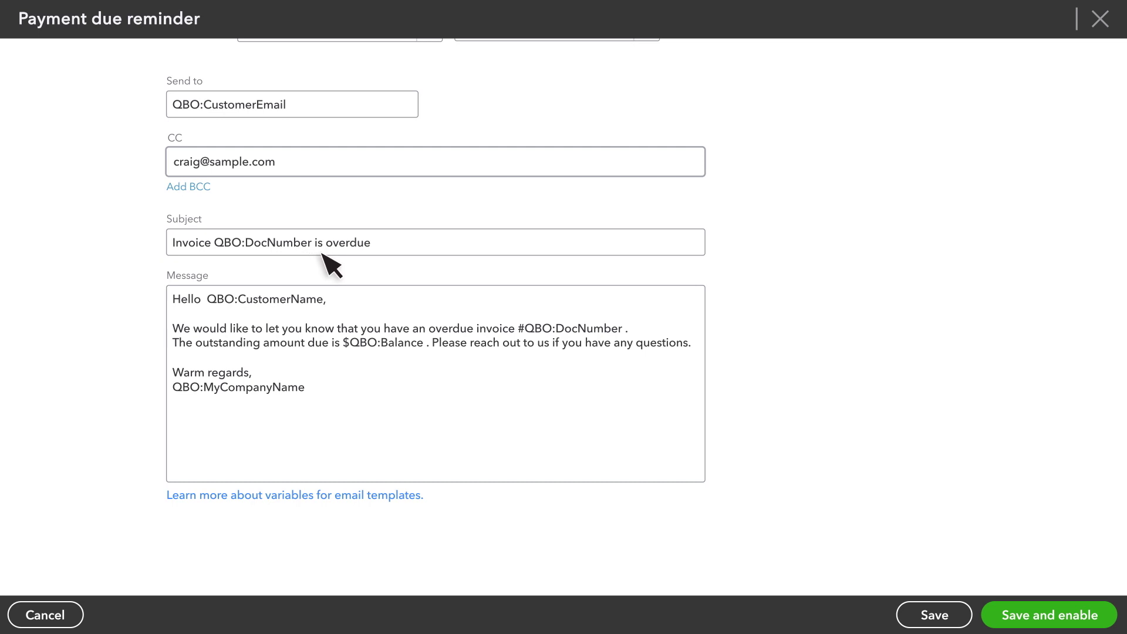
left_click(379, 254)
key("BackSpace")
key("BackSpace")
key("BackSpace")
key("BackSpace")
key("BackSpace")
key("BackSpace")
key("BackSpace")
type("almost overdue")
left_click(379, 255)
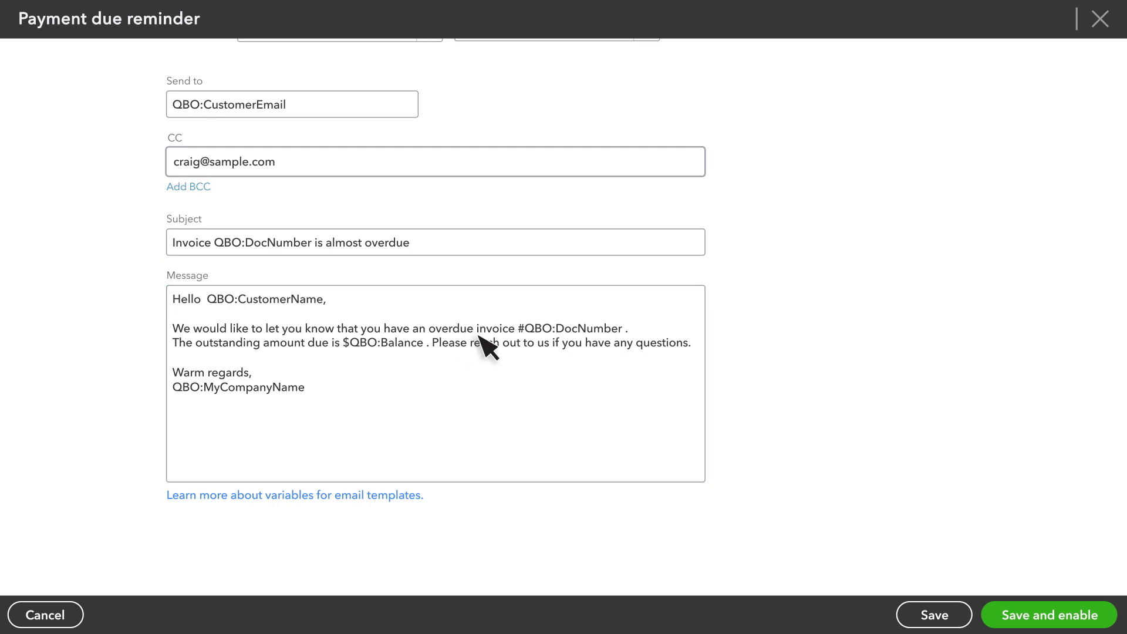
Replace 'you have an overdue' in the message with 'is three days from being overdue.'
left_click_drag(474, 333, 361, 335)
key("BackSpace")
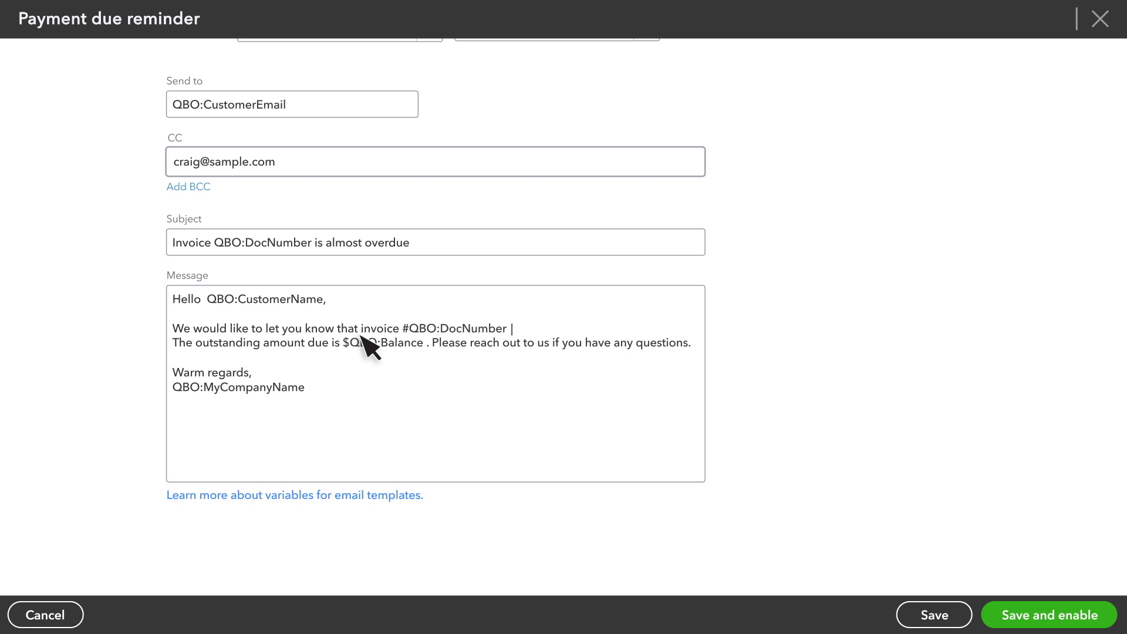
type("is three days from being overdue.")
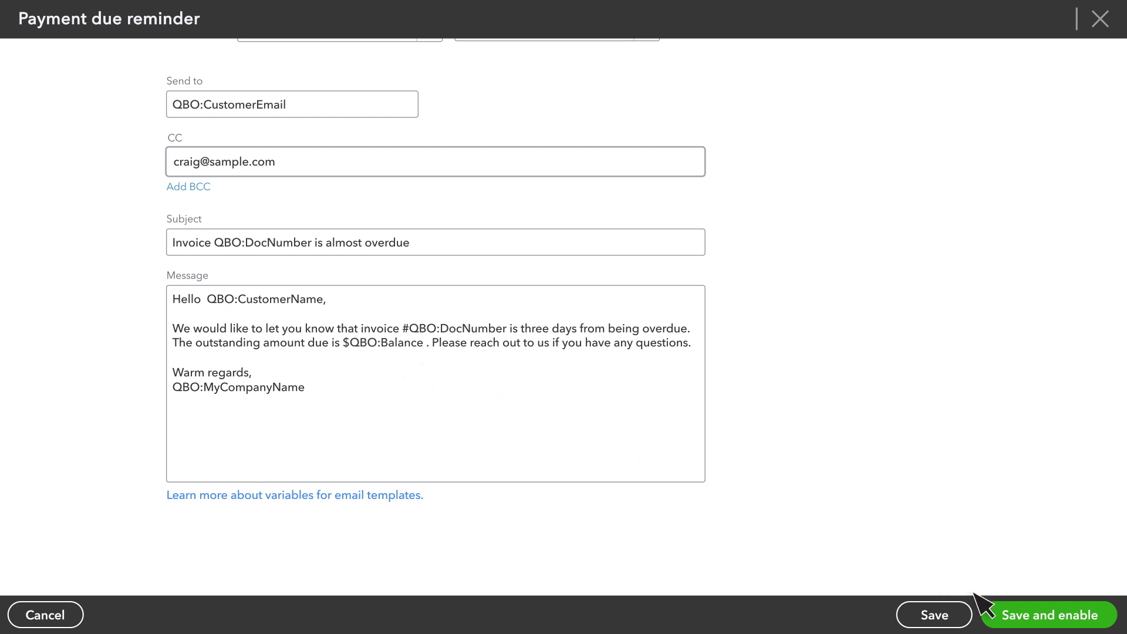
Save and enable the workflow, then show its Action options on the Workflows list
left_click(1036, 619)
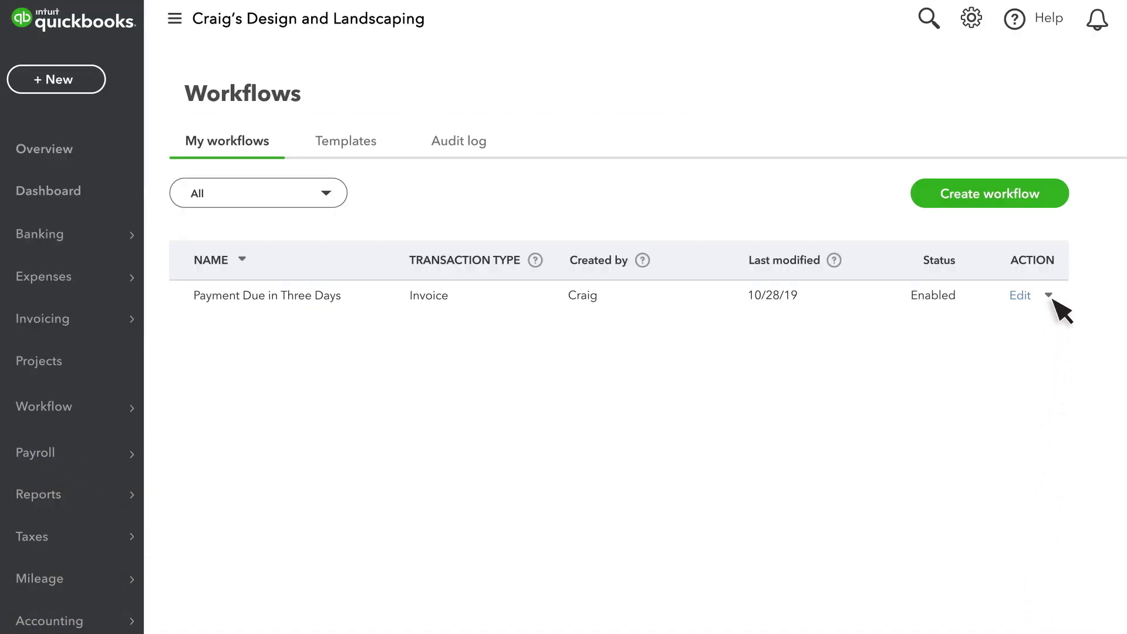
left_click(1048, 296)
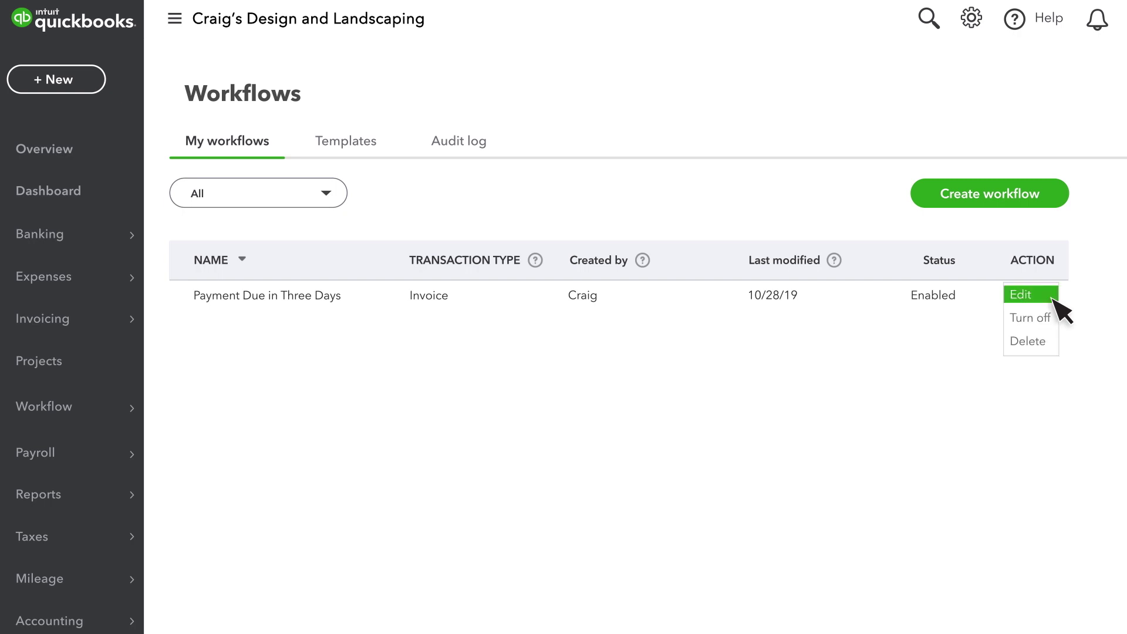